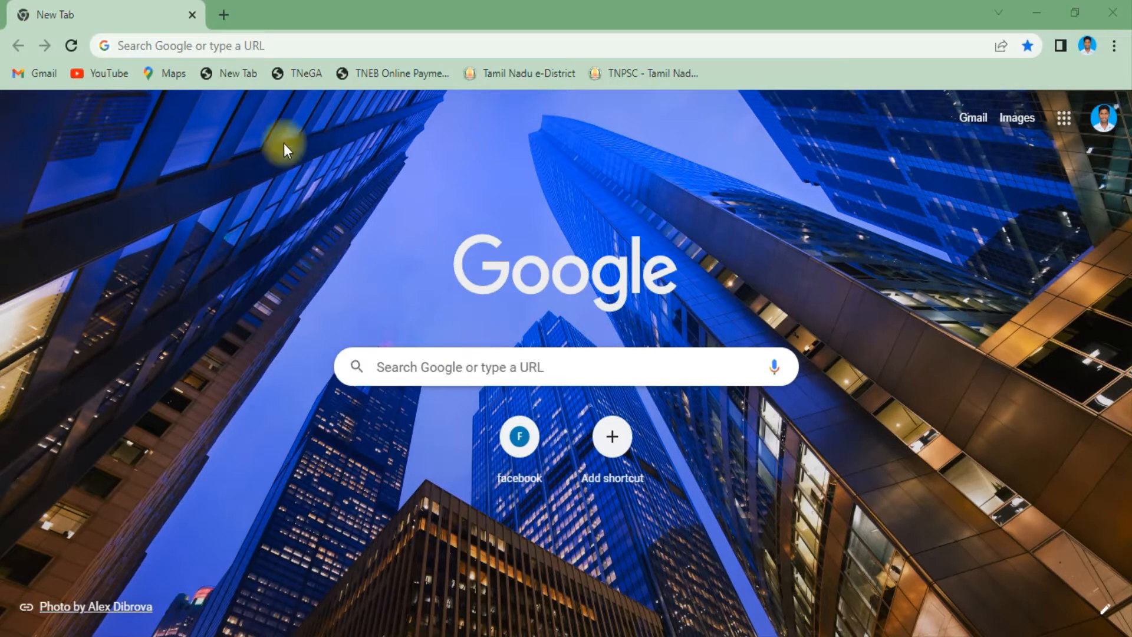
Search Google for "python" and open the official python.org website from the results
{"action": "left_click", "coordinate": [294, 44]}
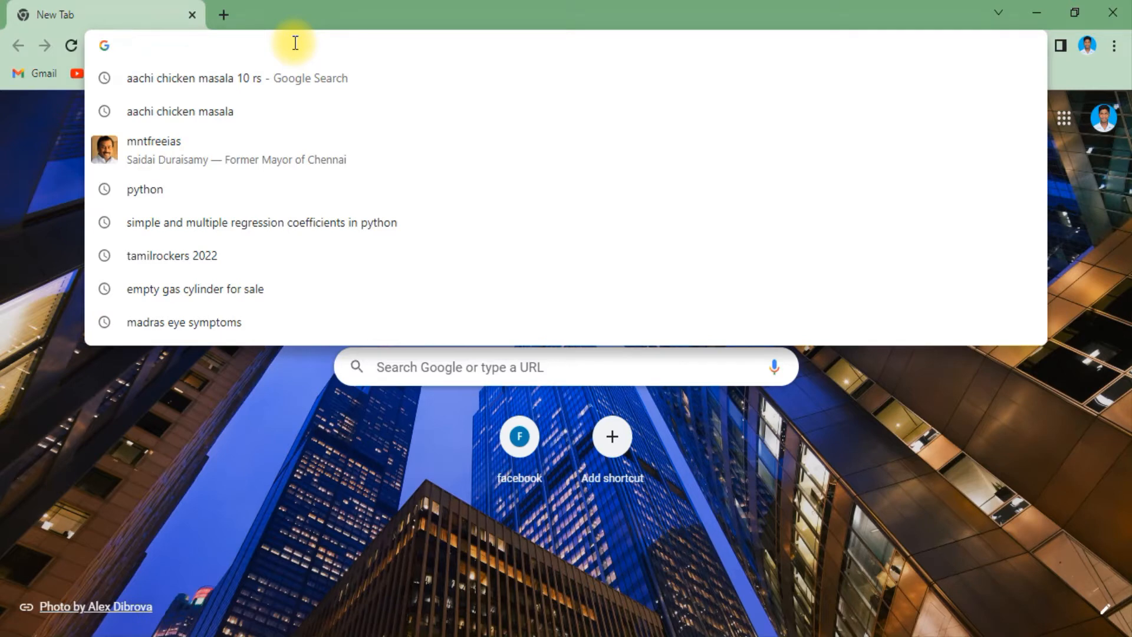
{"action": "type", "text": "python.org"}
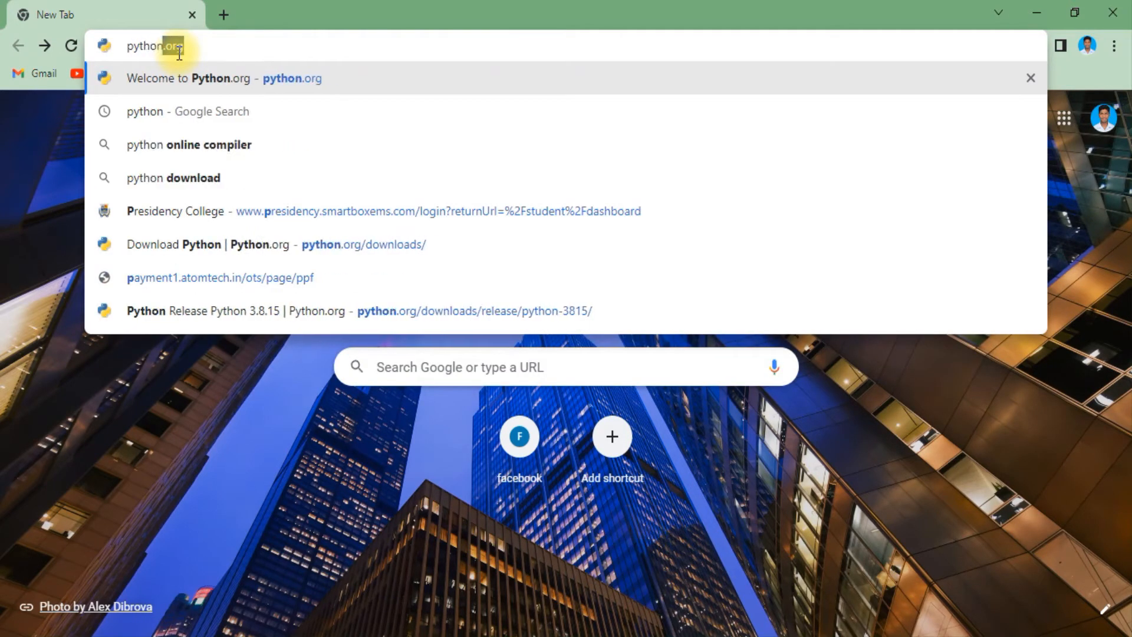
{"action": "left_click", "coordinate": [190, 101]}
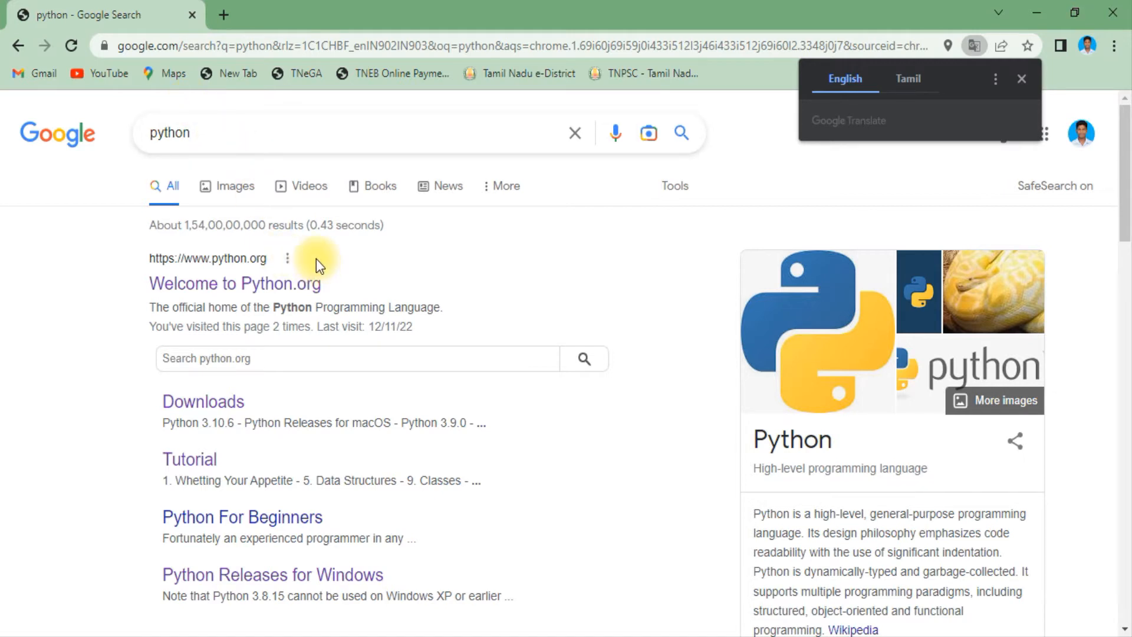
{"action": "left_click", "coordinate": [256, 261]}
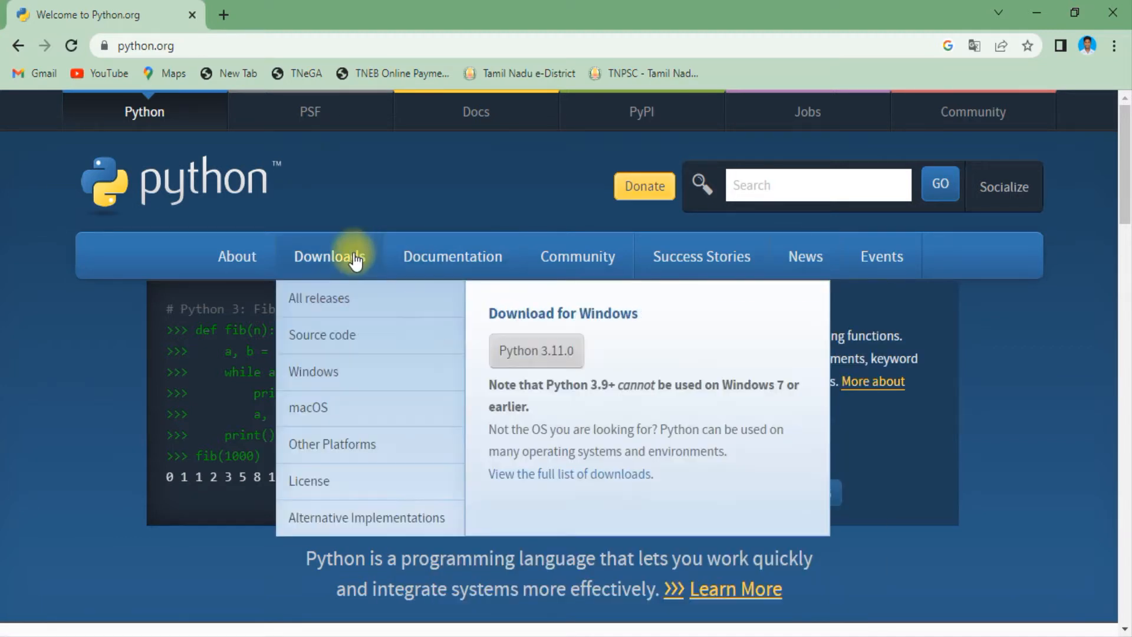
Download the Python 3.11.0 installer for Windows and run it as administrator from its download folder
{"action": "left_click", "coordinate": [354, 255]}
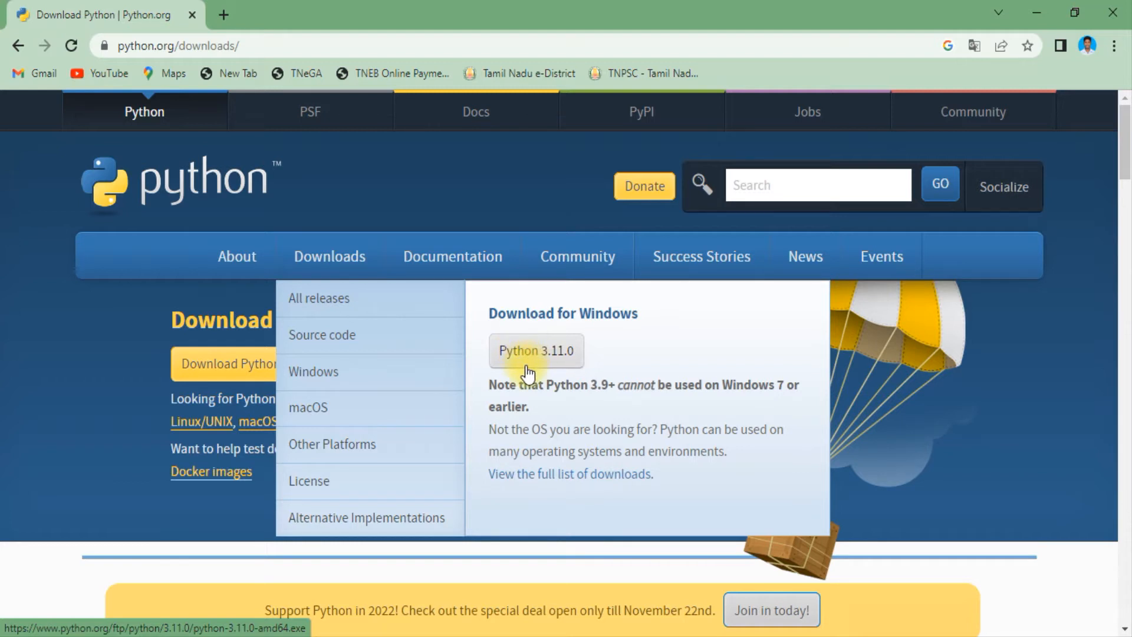
{"action": "left_click", "coordinate": [556, 361]}
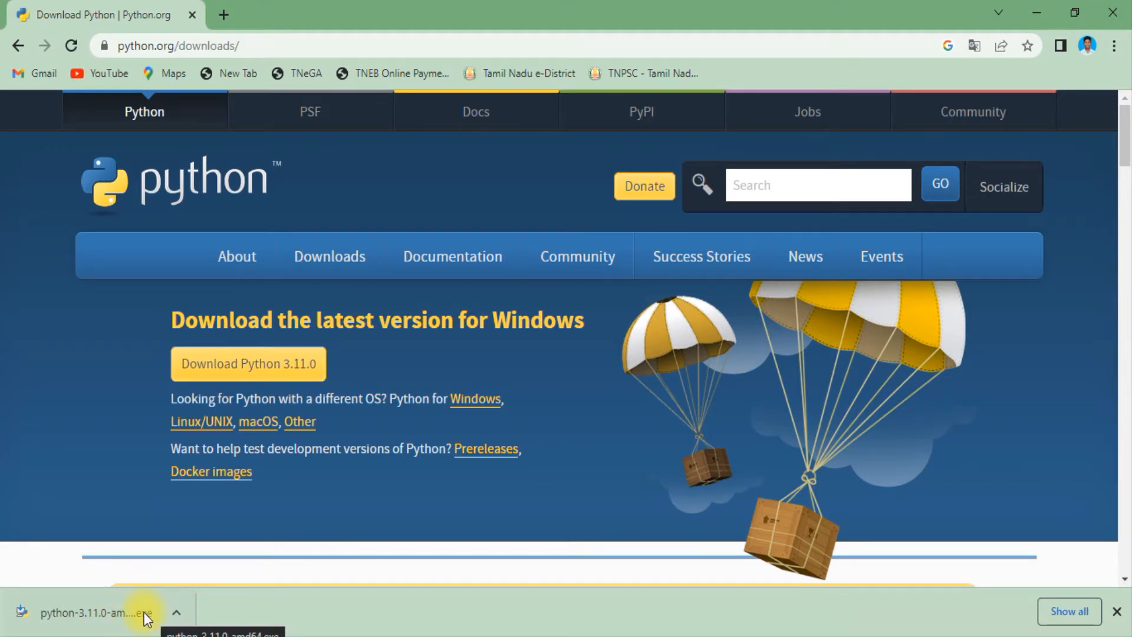
{"action": "left_click", "coordinate": [144, 612]}
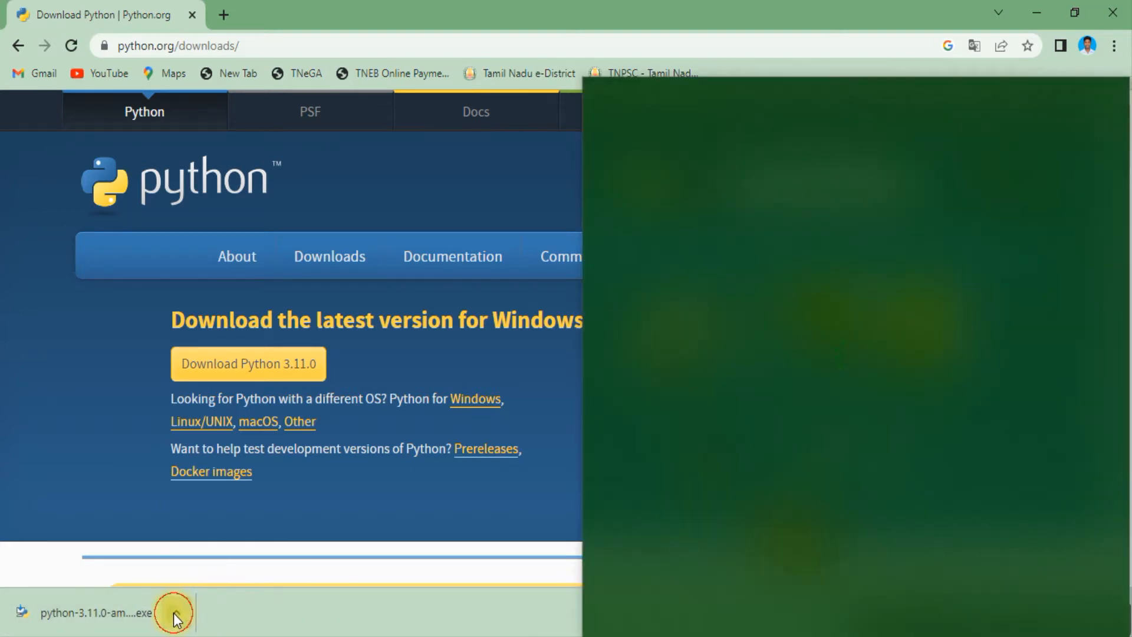
{"action": "left_click", "coordinate": [174, 612]}
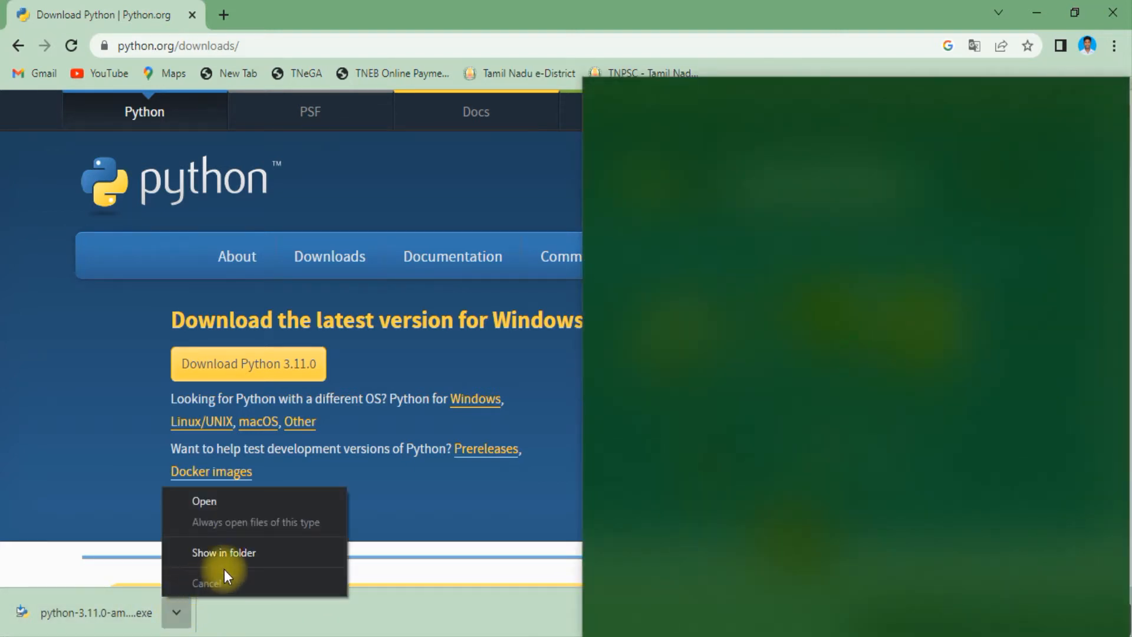
{"action": "left_click", "coordinate": [244, 552]}
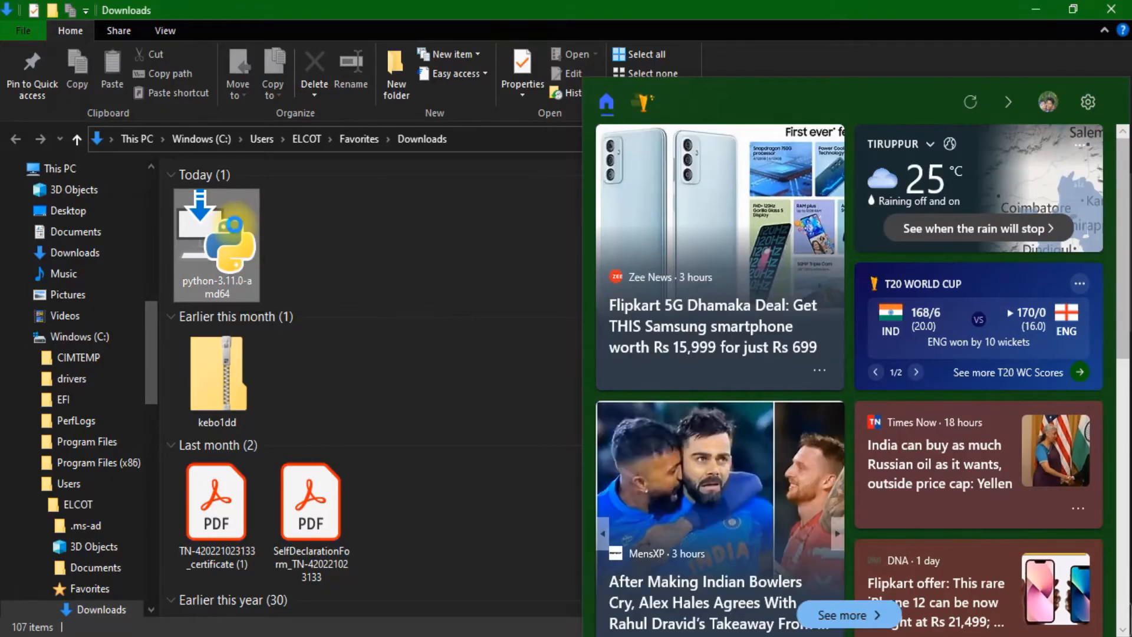
{"action": "right_click", "coordinate": [235, 225]}
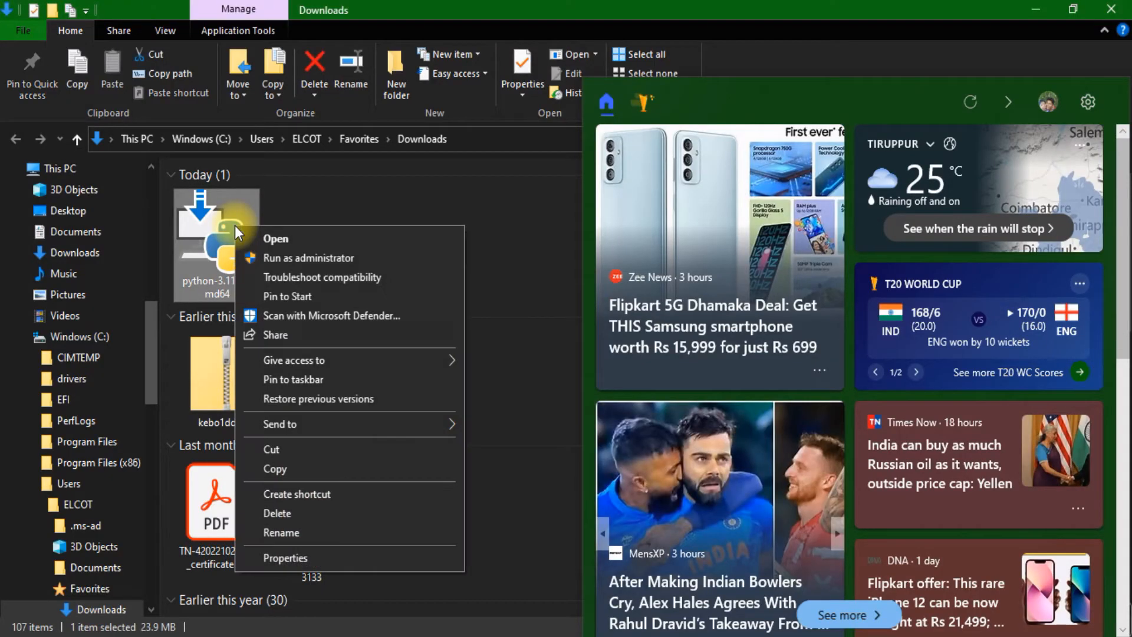
{"action": "left_click", "coordinate": [298, 259]}
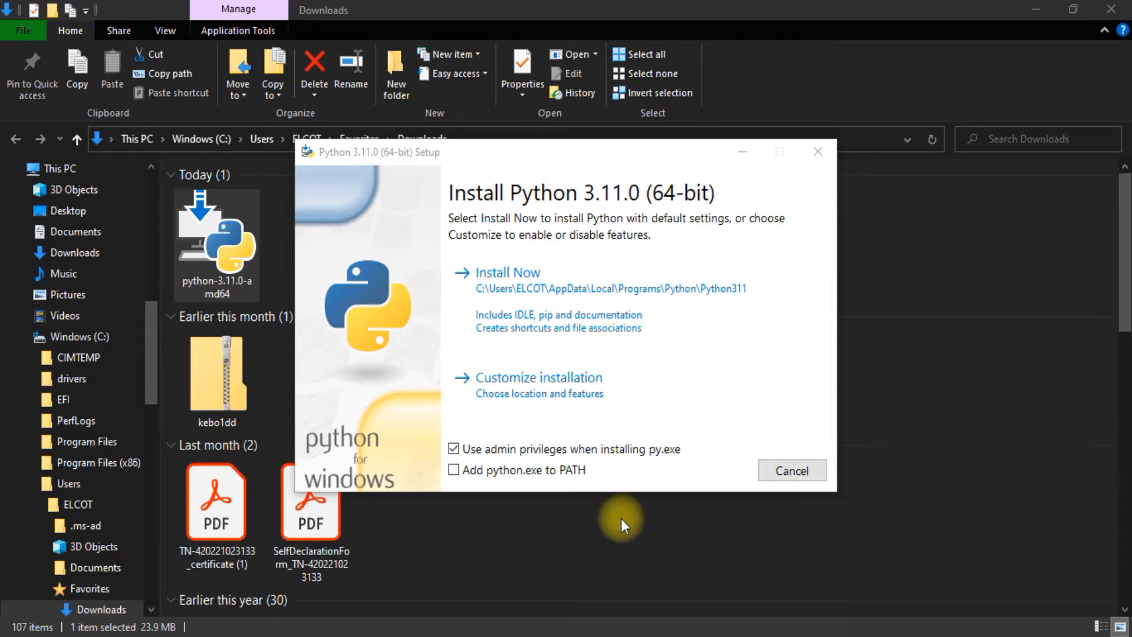
Complete a customized Python installation with python.exe added to PATH, the default optional features, and Python 3.11 installed for all users
{"action": "left_click", "coordinate": [449, 473]}
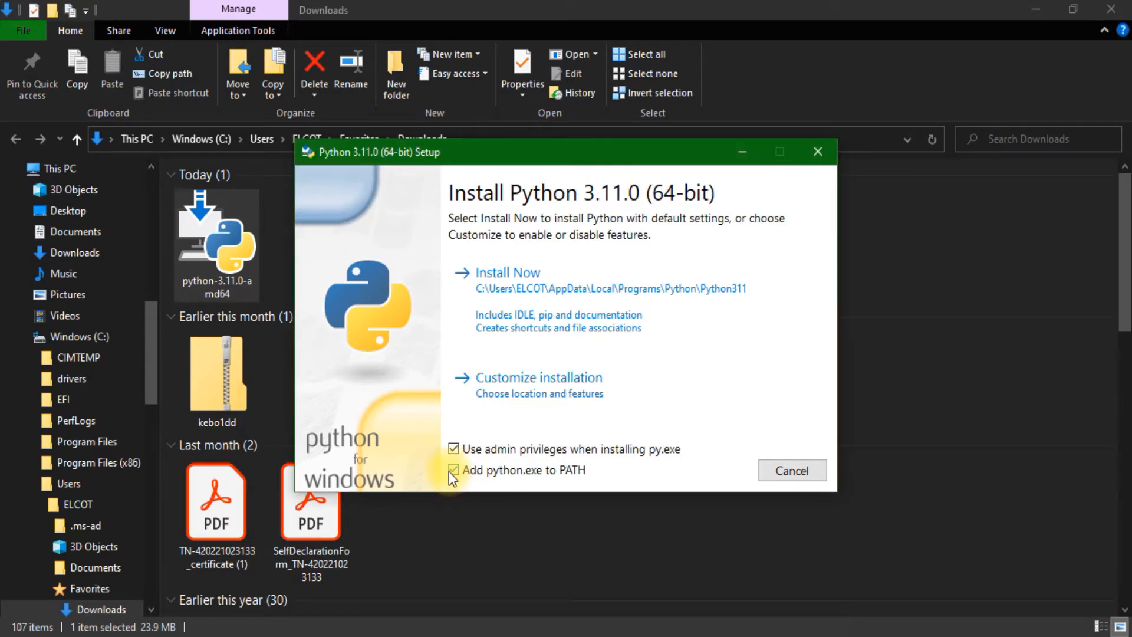
{"action": "left_click", "coordinate": [577, 384]}
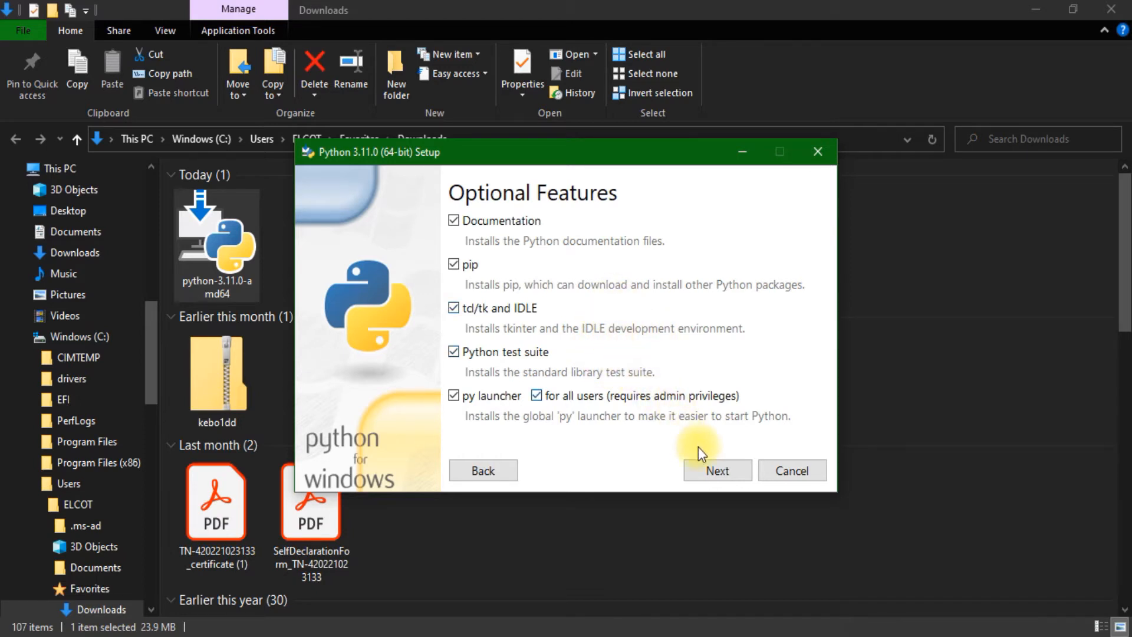
{"action": "left_click", "coordinate": [718, 469]}
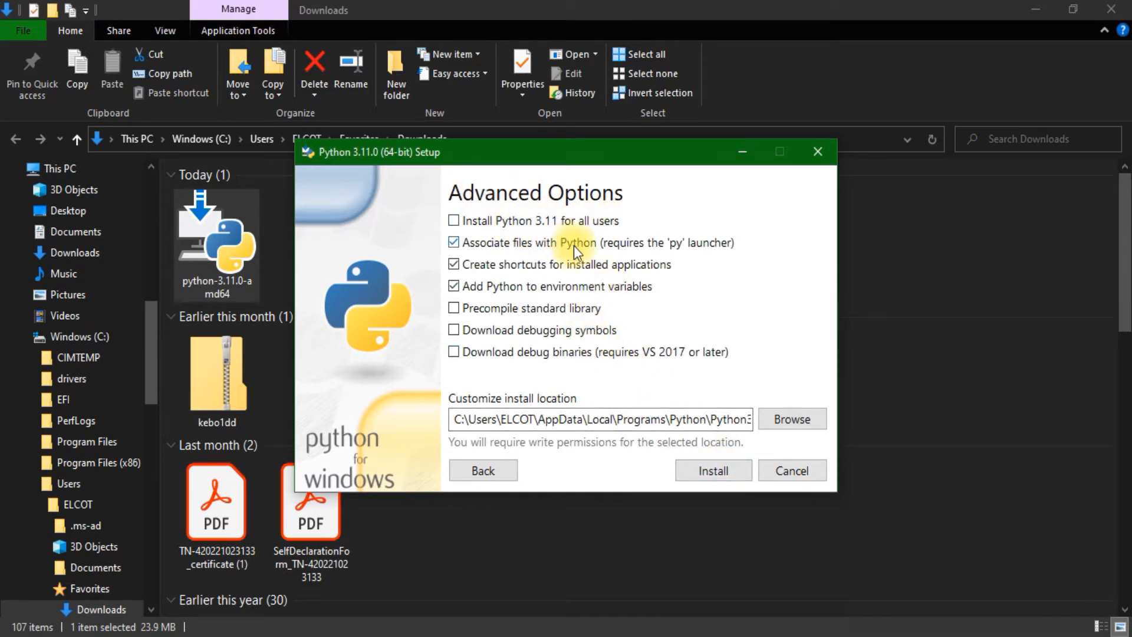
{"action": "left_click", "coordinate": [459, 221]}
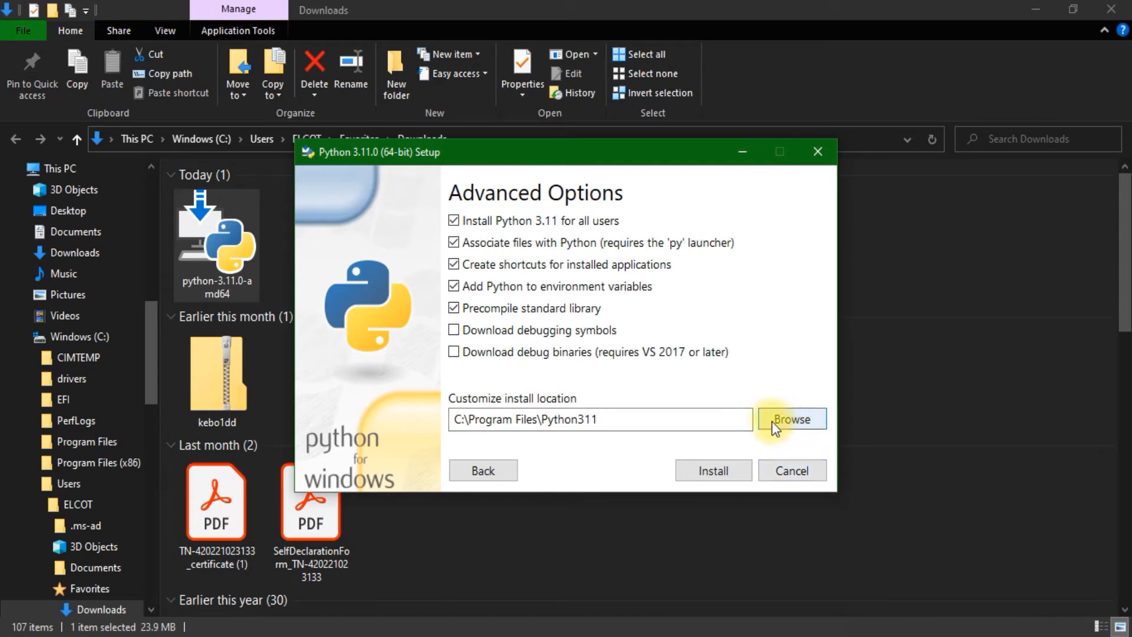
{"action": "left_click", "coordinate": [722, 469]}
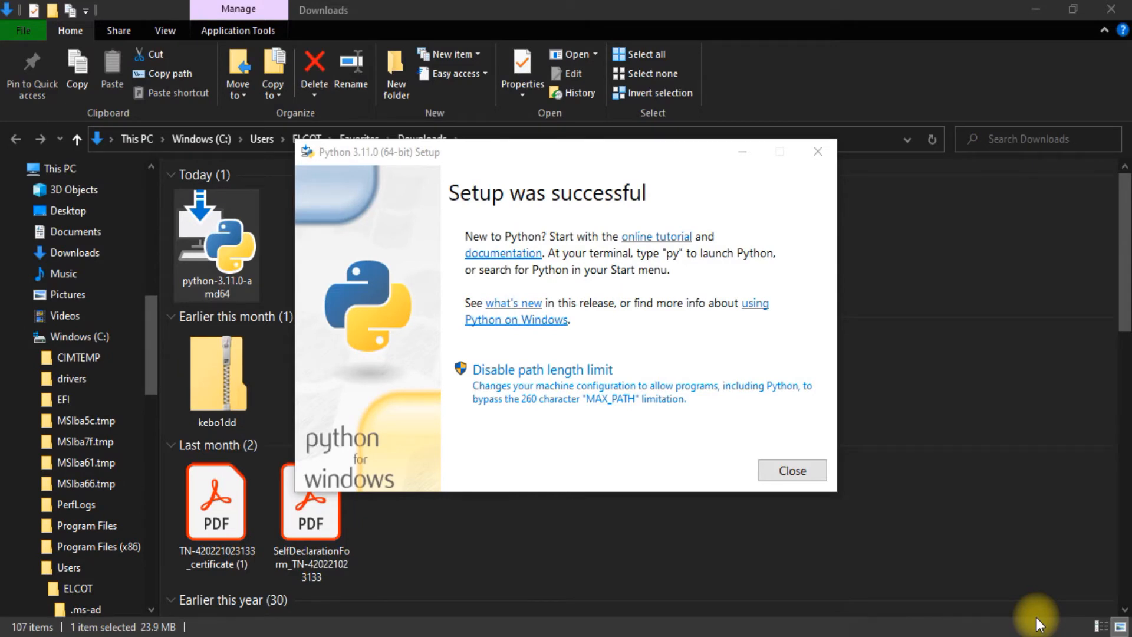
{"action": "left_click", "coordinate": [797, 472]}
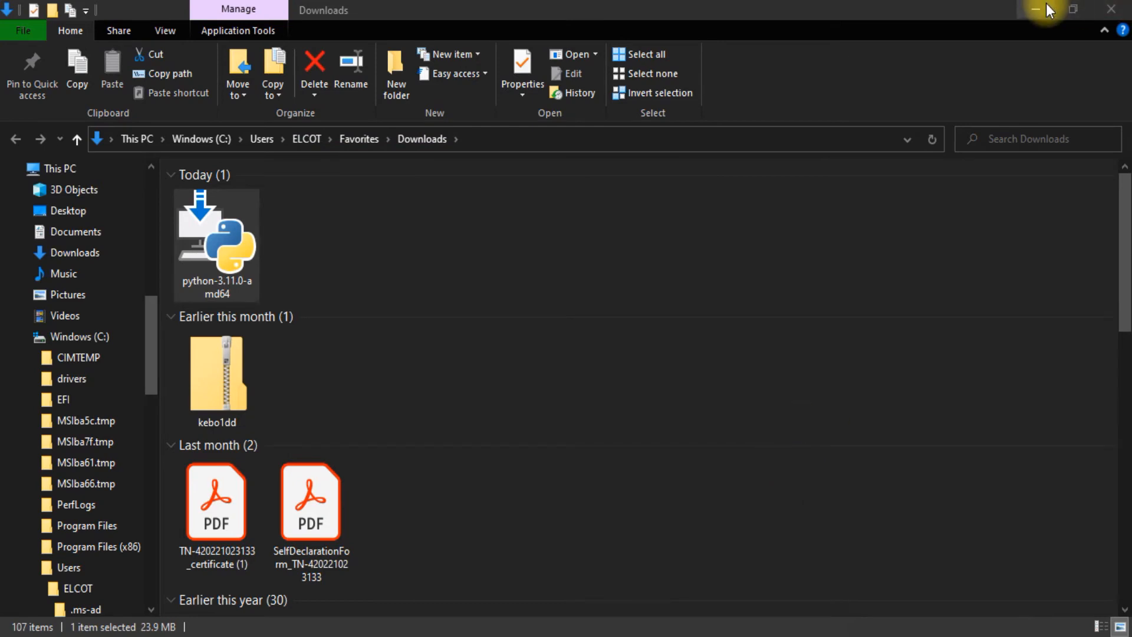
Launch IDLE (Python 3.11 64-bit) from the desktop and maximize its shell window
{"action": "left_click", "coordinate": [1044, 611]}
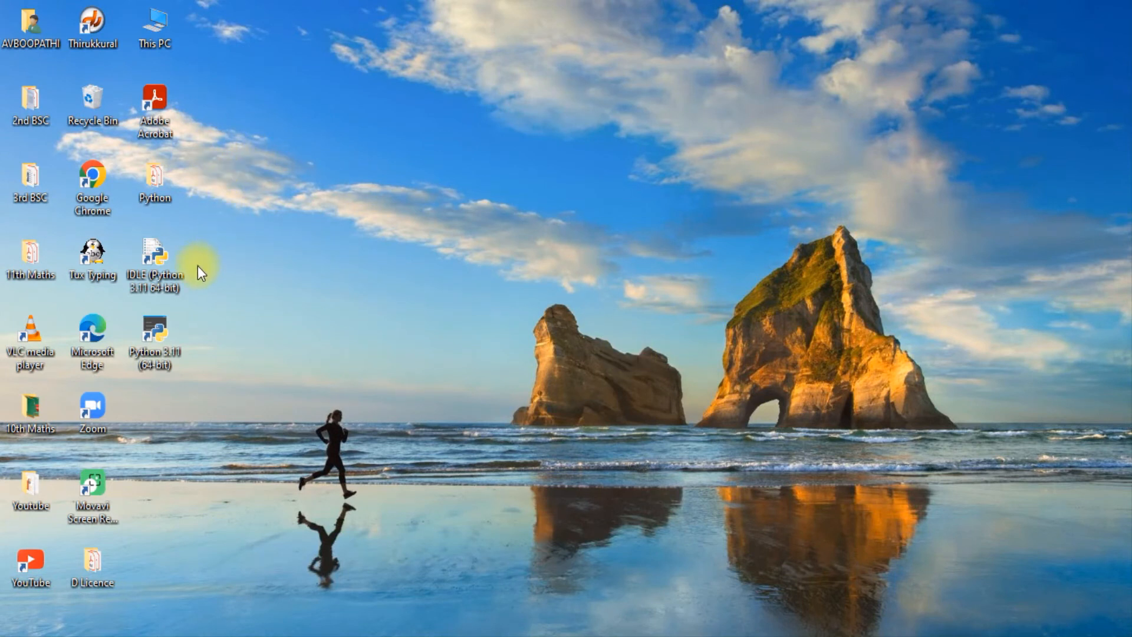
{"action": "double_click", "coordinate": [160, 267]}
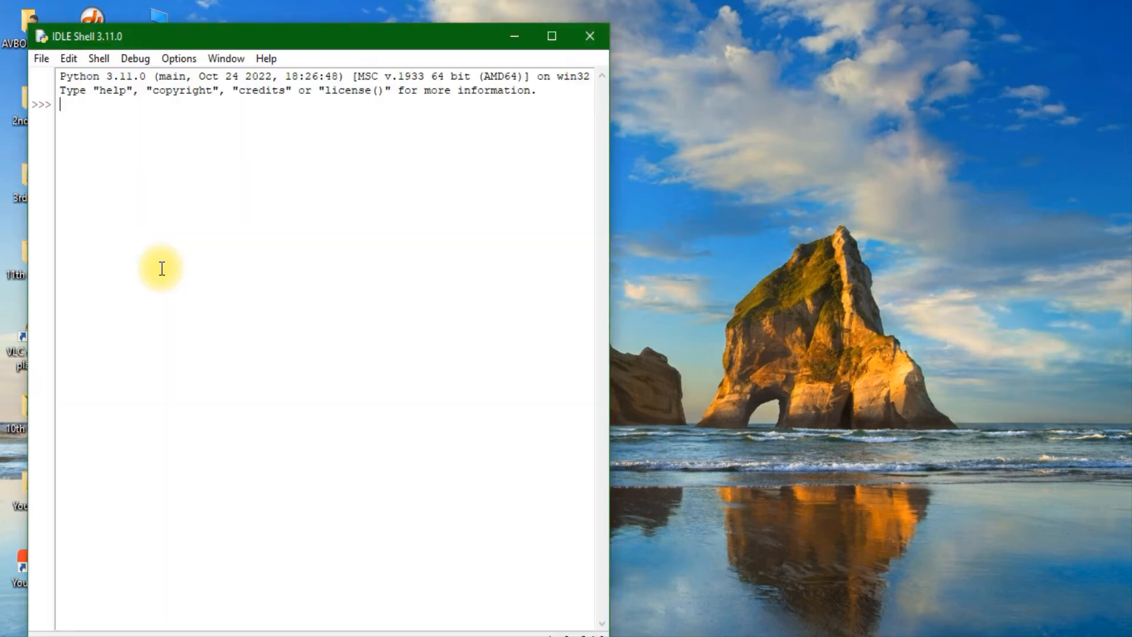
{"action": "left_click", "coordinate": [553, 39]}
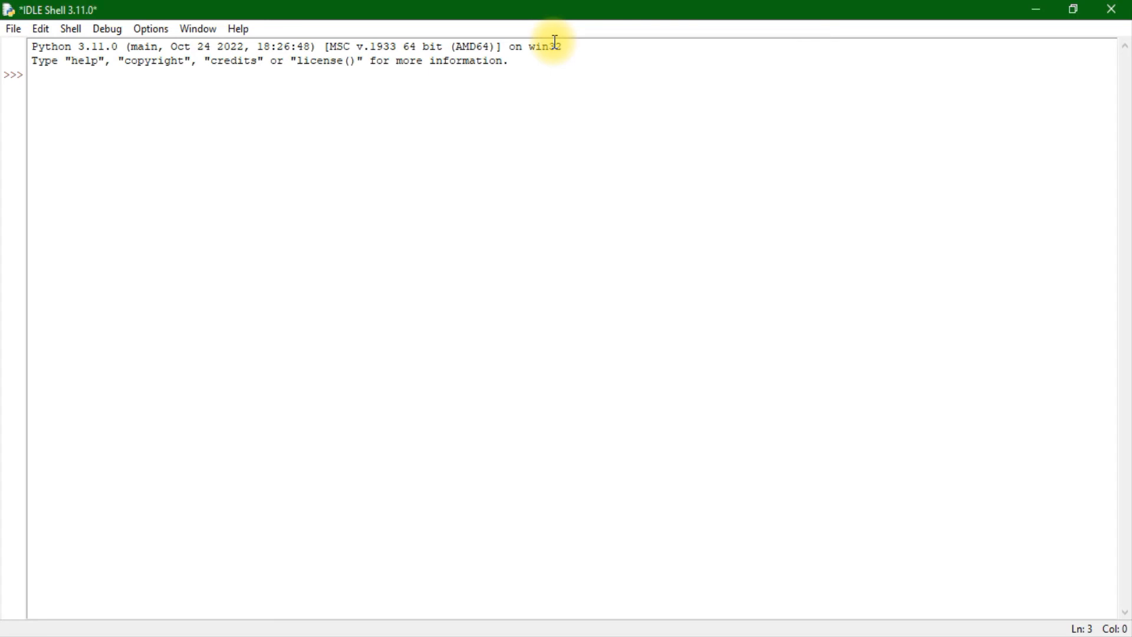
Assign the string "welcome to avb learning channel" to the variable txt in the shell
{"action": "type", "text": "tes"}
{"action": "key", "text": "BackSpace"}
{"action": "key", "text": "BackSpace"}
{"action": "type", "text": "xt= \"welcome "}
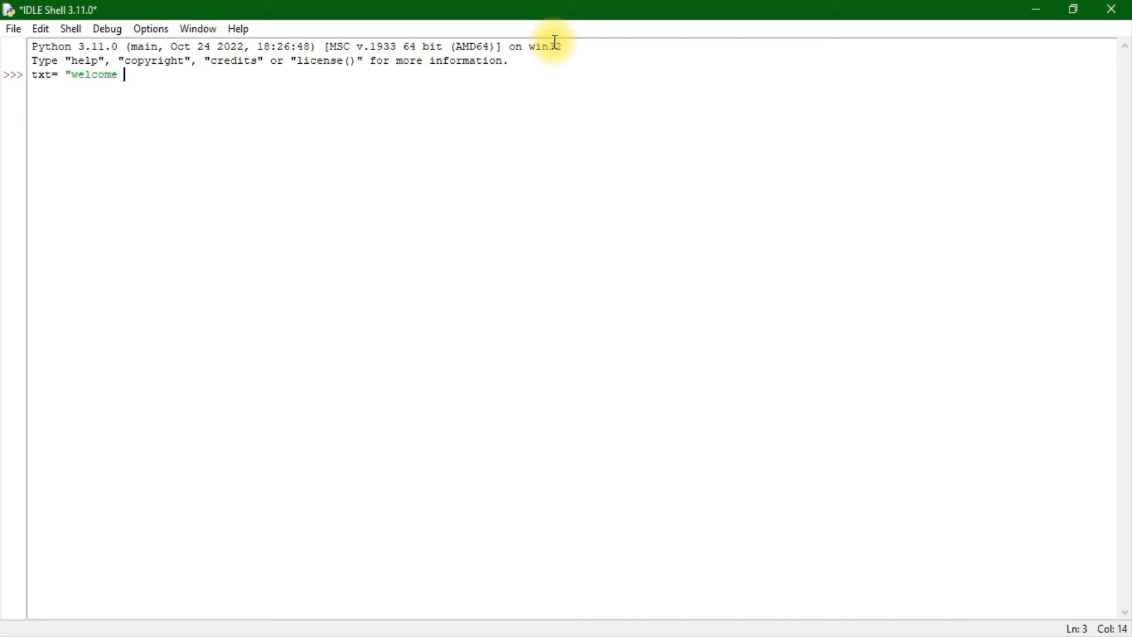
{"action": "type", "text": "to avb learning "}
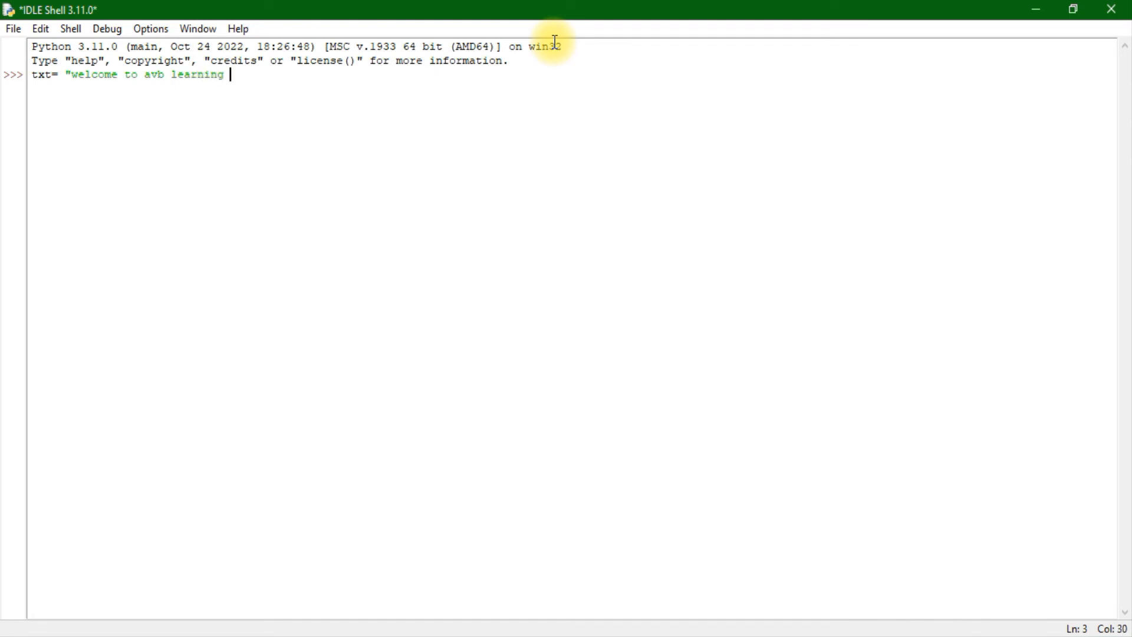
{"action": "type", "text": "channe"}
{"action": "type", "text": "l\""}
{"action": "key", "text": "Return"}
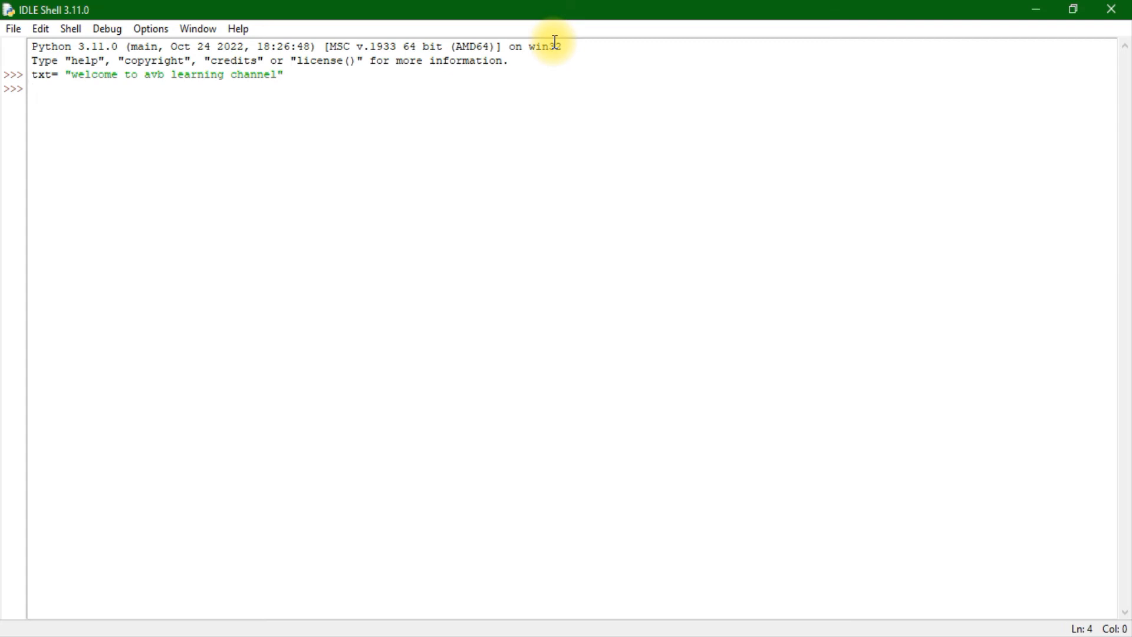
Run print(txt) in the shell to output the variable's text
{"action": "type", "text": "print"}
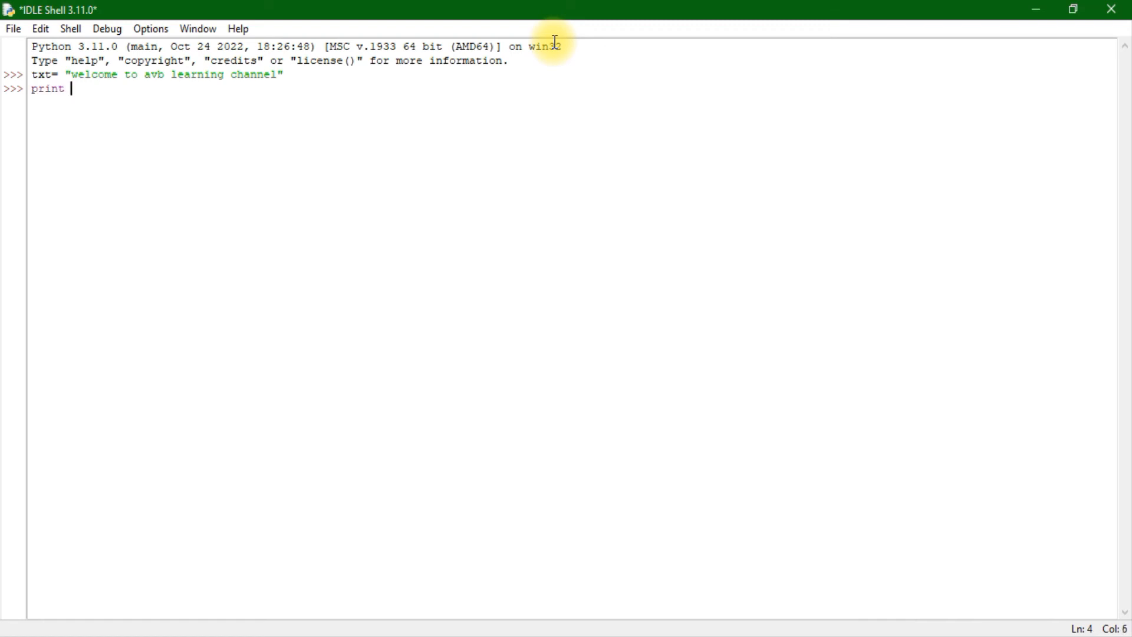
{"action": "key", "text": "BackSpace"}
{"action": "type", "text": "("}
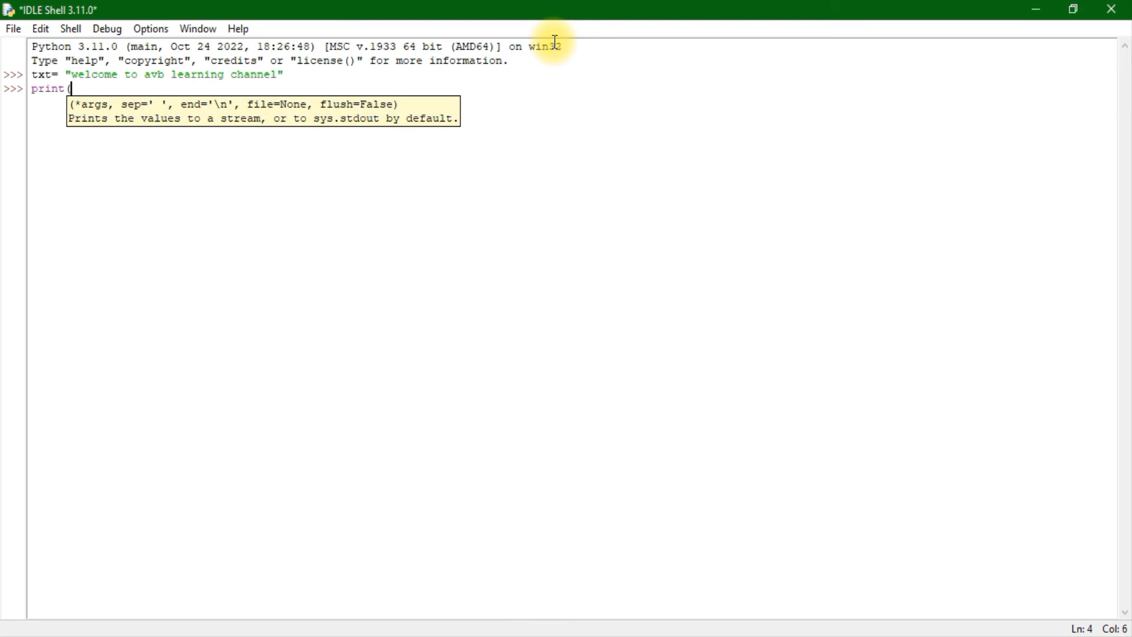
{"action": "type", "text": "txt)"}
{"action": "key", "text": "Return"}
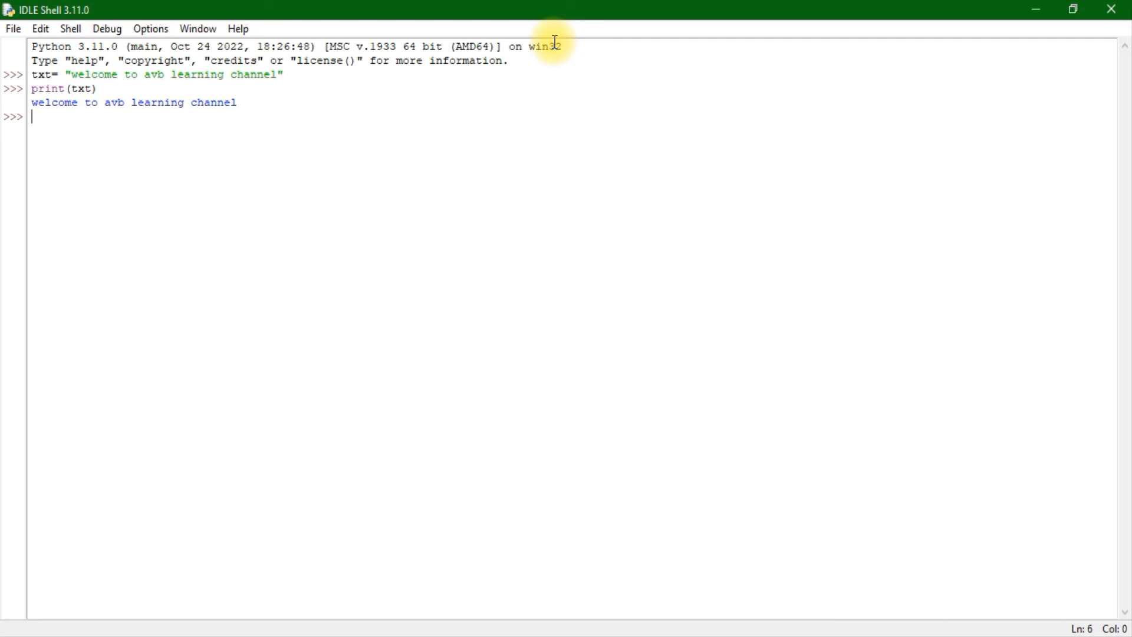
Start saving the shell session as a Python file in the 3D Objects folder, ready for a file name
{"action": "left_click", "coordinate": [10, 33]}
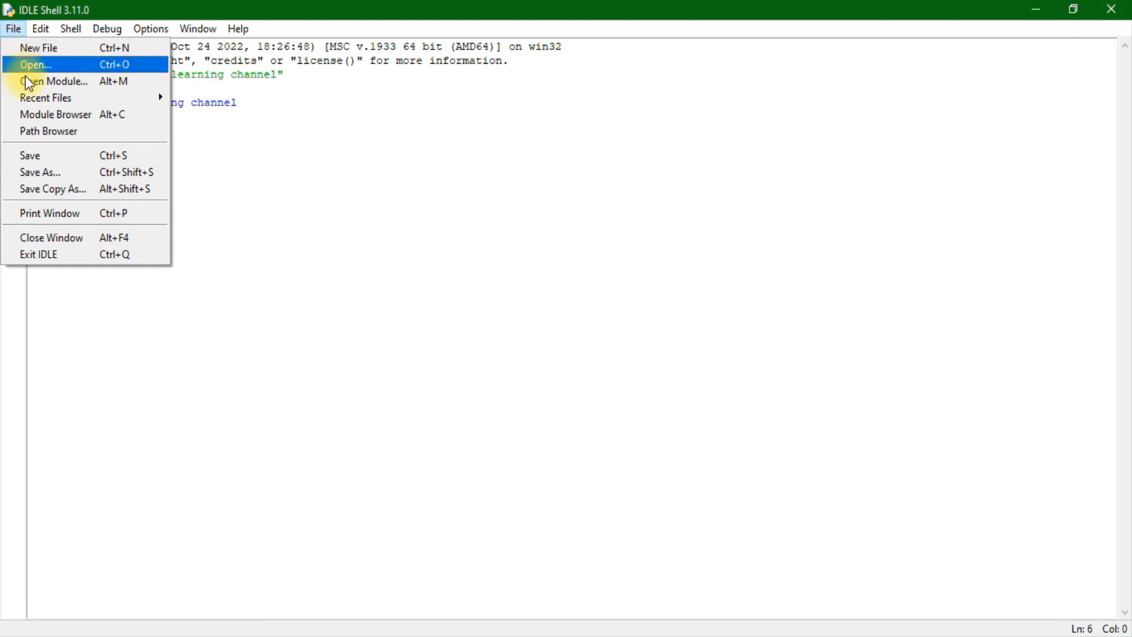
{"action": "left_click", "coordinate": [46, 171]}
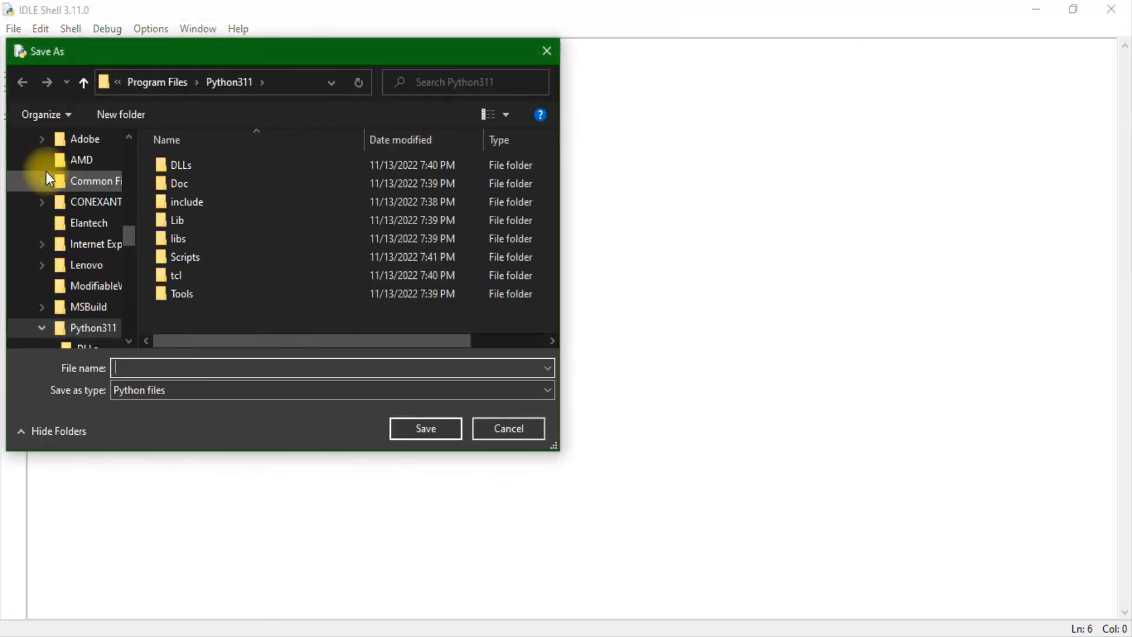
{"action": "scroll", "coordinate": [89, 189], "scroll_direction": "up", "scroll_amount": 10}
{"action": "left_click", "coordinate": [91, 183]}
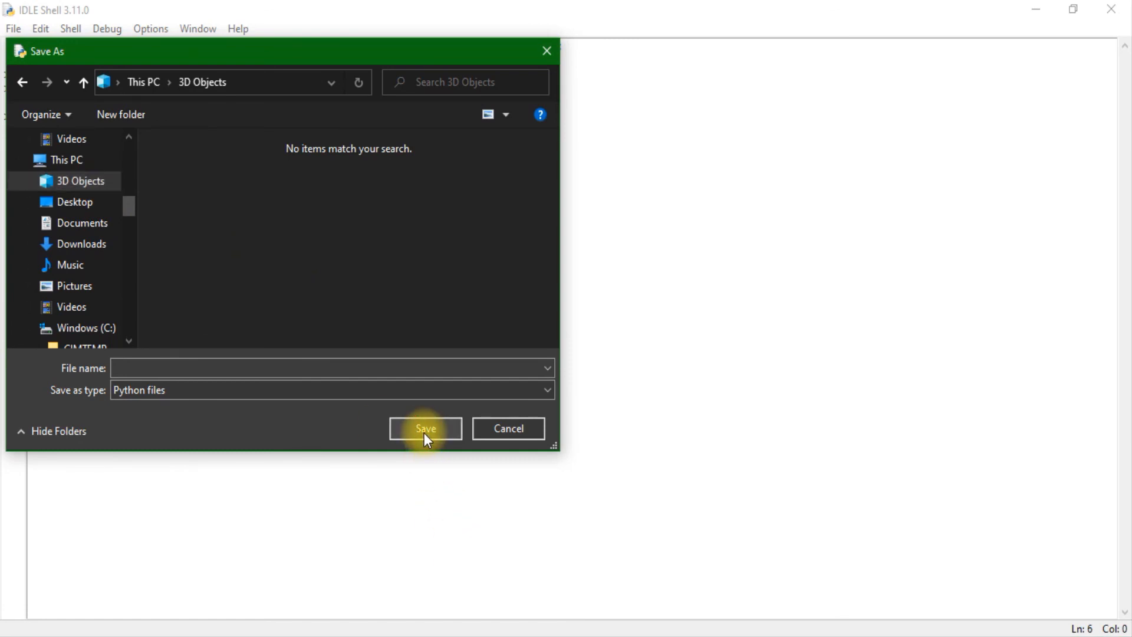
{"action": "left_click", "coordinate": [331, 368]}
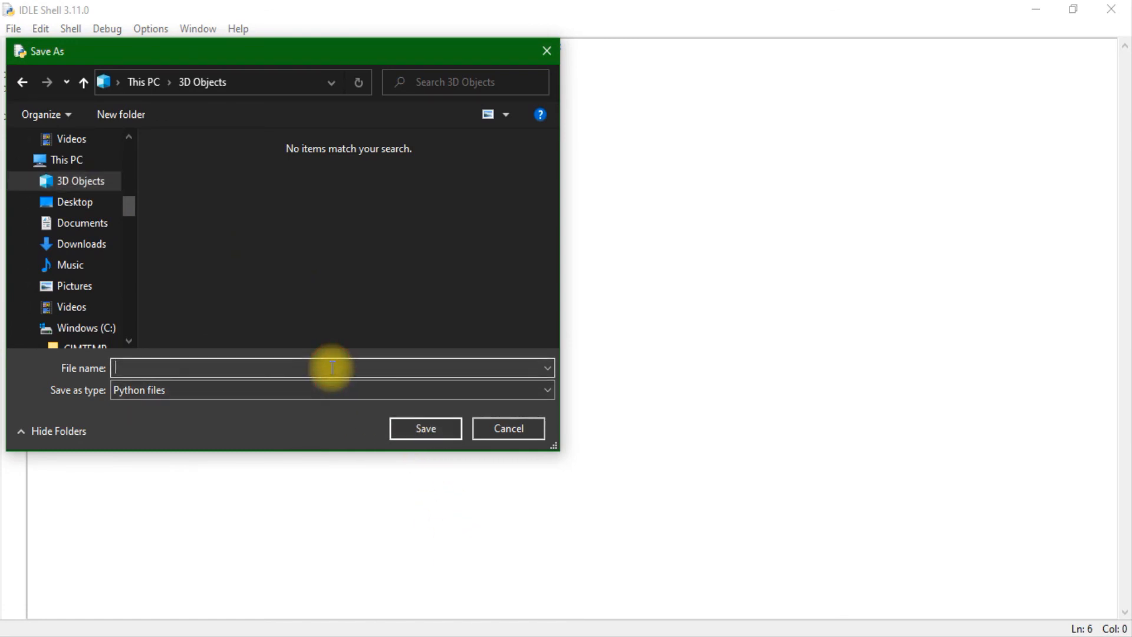